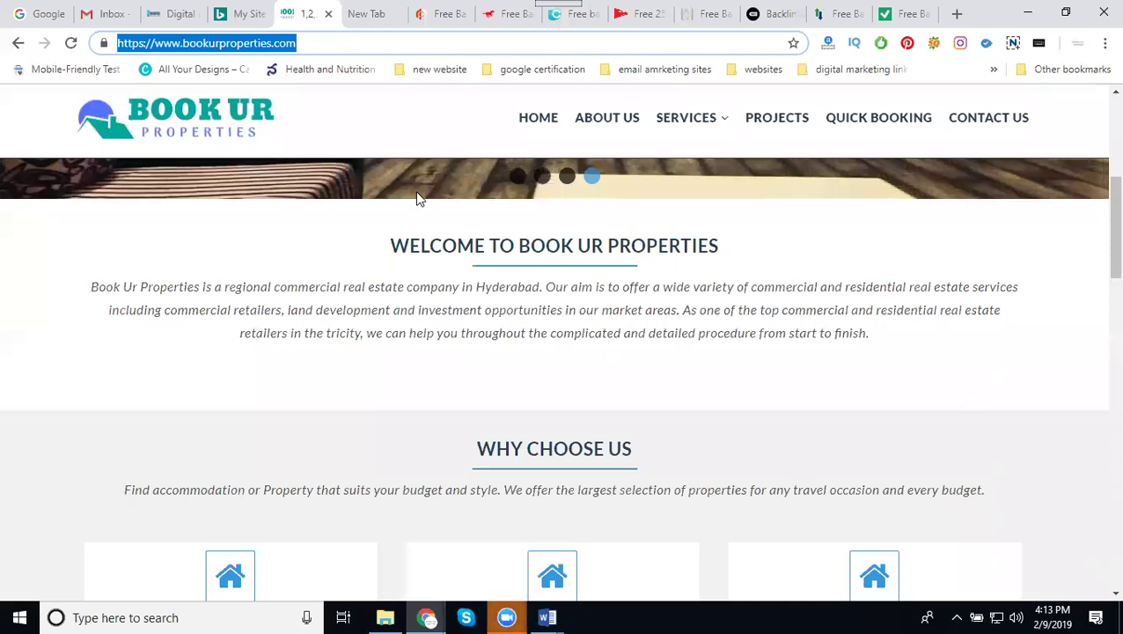
scroll(353, 110, "up", 4)
scroll(339, 161, "up", 1)
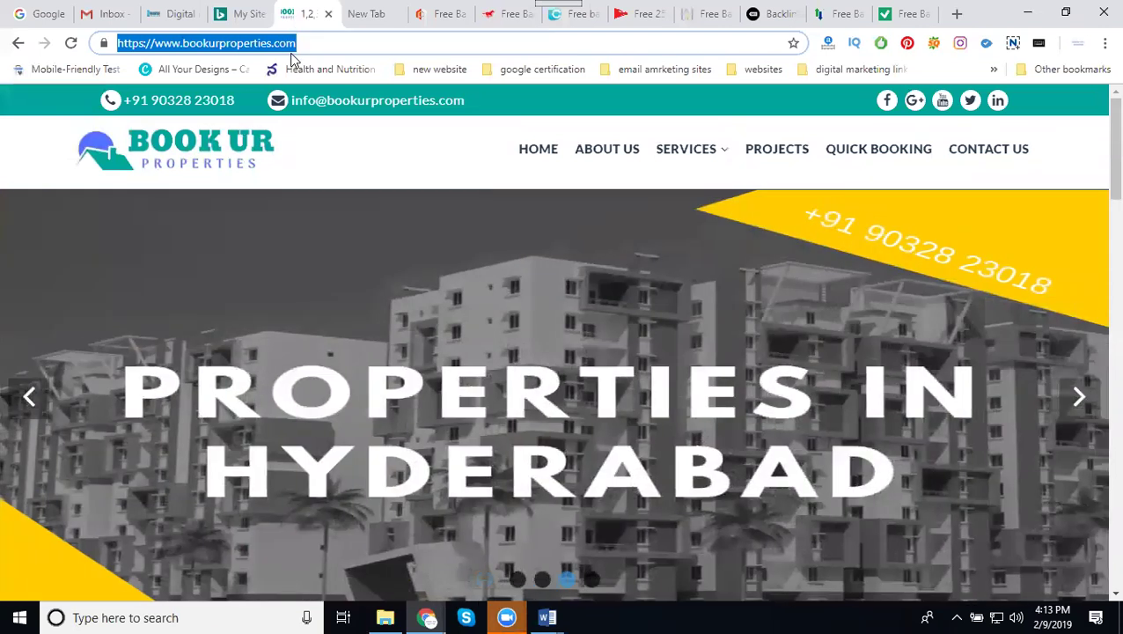
left_click(498, 15)
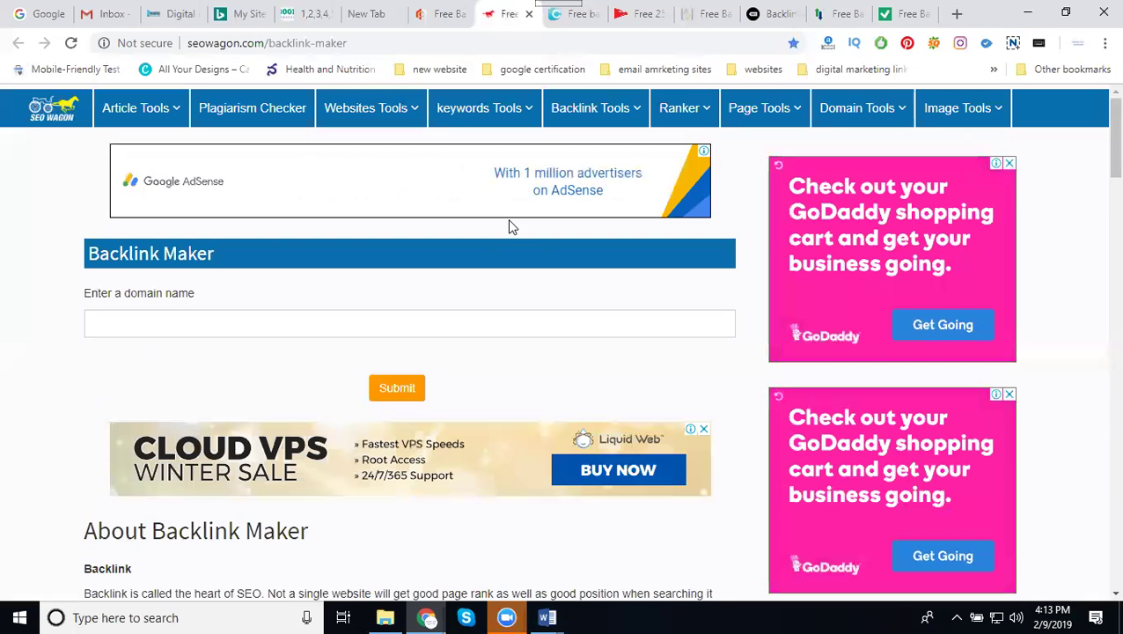
left_click(310, 327)
type("https://www.bookurproperties.com/")
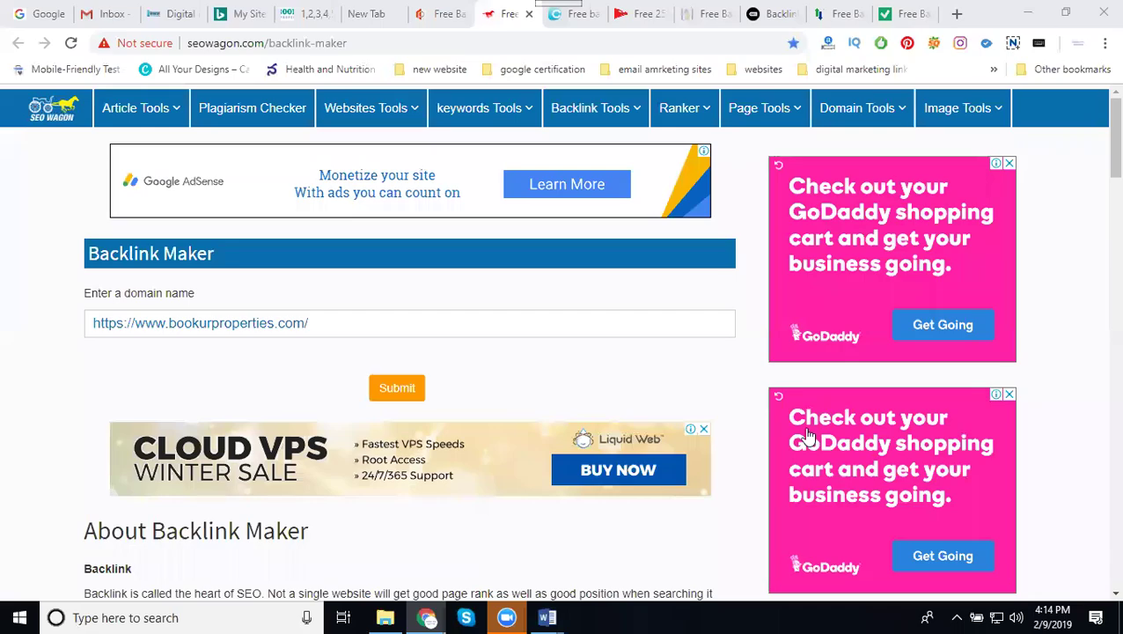
left_click(394, 387)
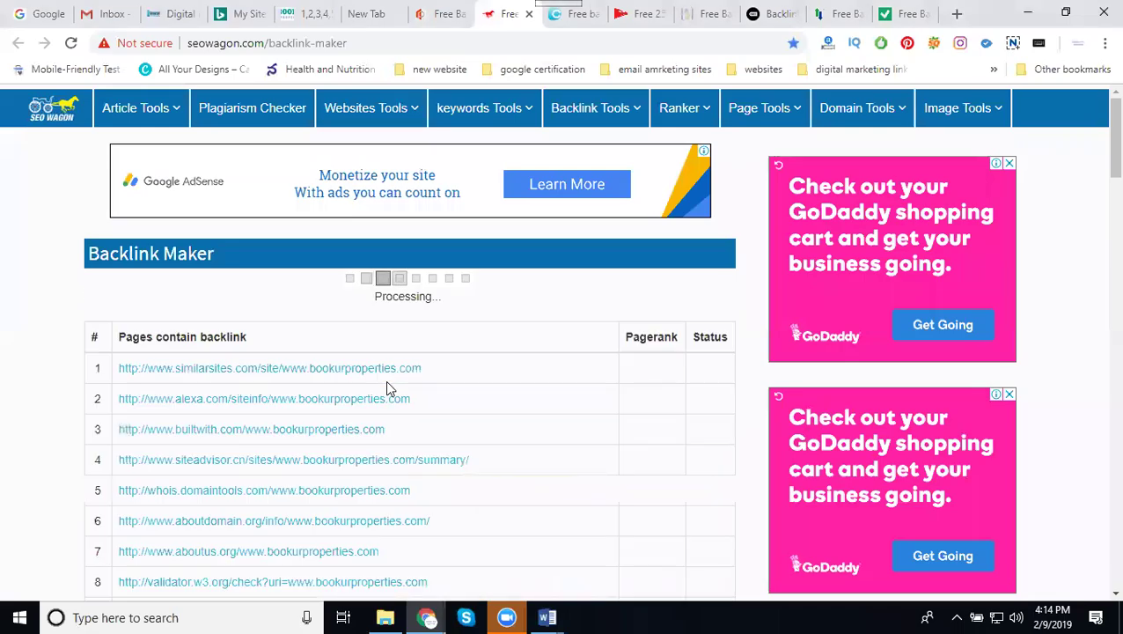
Open the Alexa siteinfo backlink from the generated list and highlight the site's domain in its address
scroll(195, 401, "down", 3)
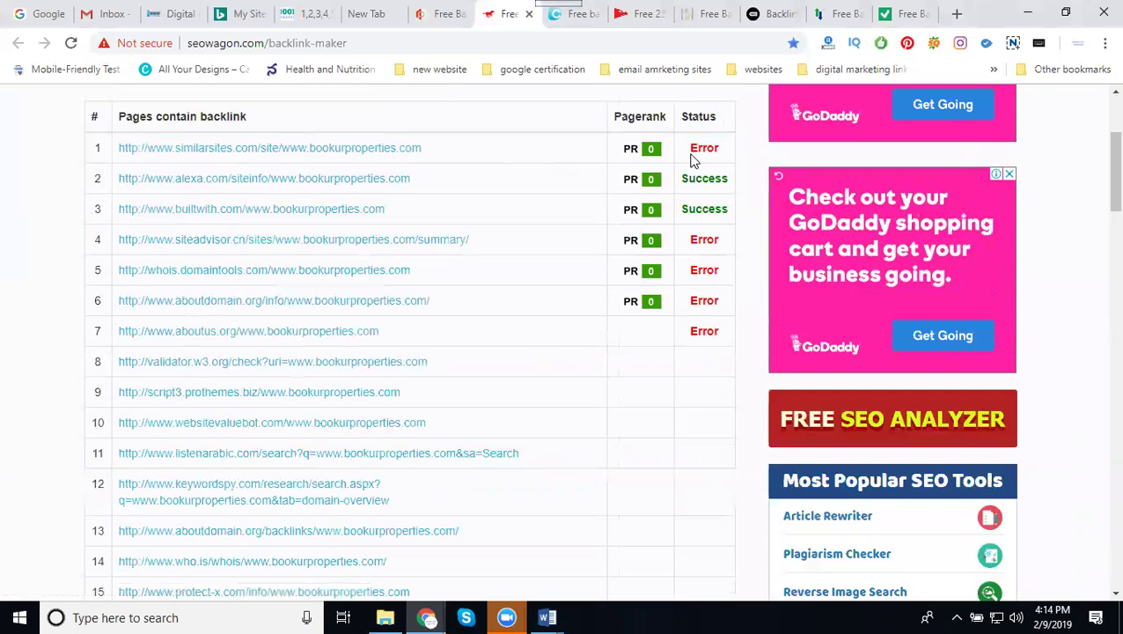
left_click(352, 187)
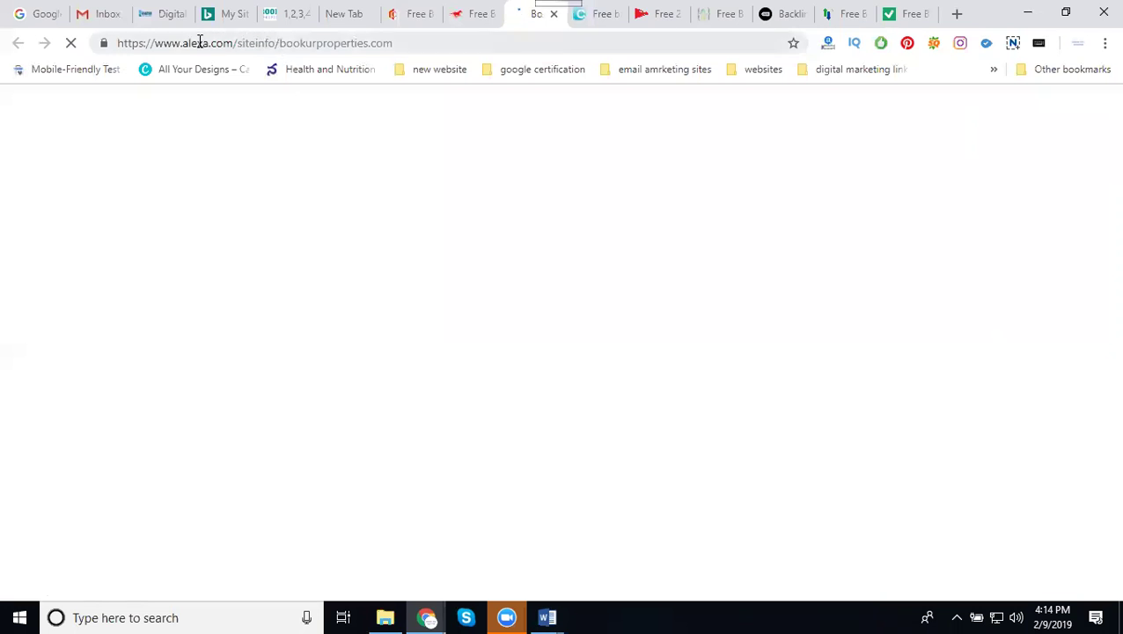
left_click(287, 44)
left_click_drag(288, 44, 411, 42)
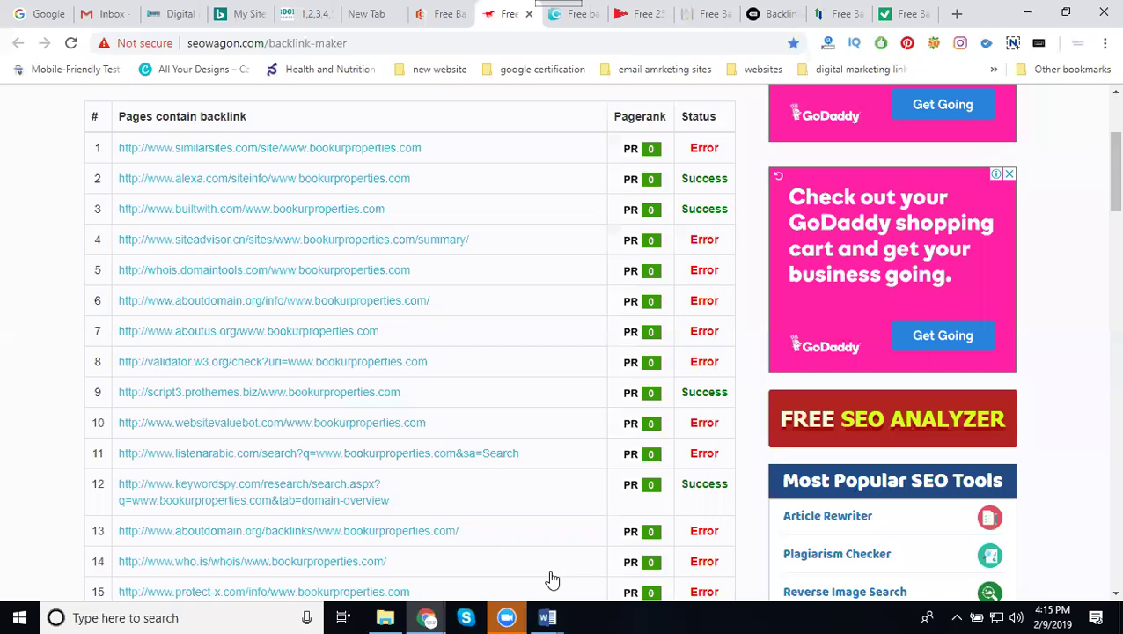
left_click(574, 15)
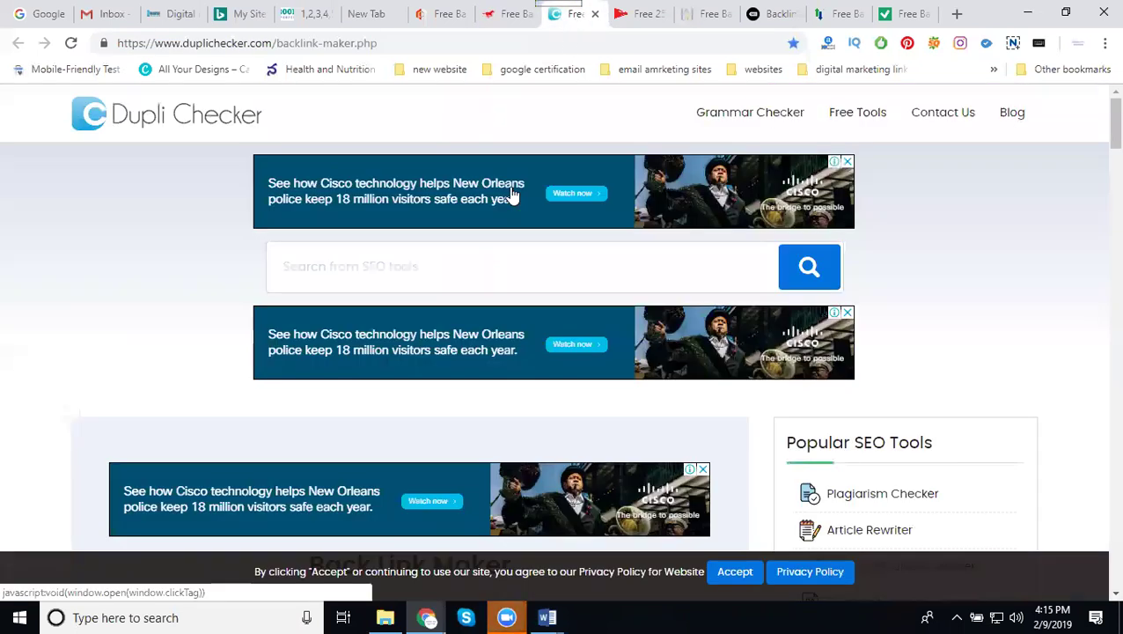
scroll(386, 316, "down", 2)
scroll(386, 316, "down", 3)
left_click(268, 331)
type("https://www.bookurproperties.com/")
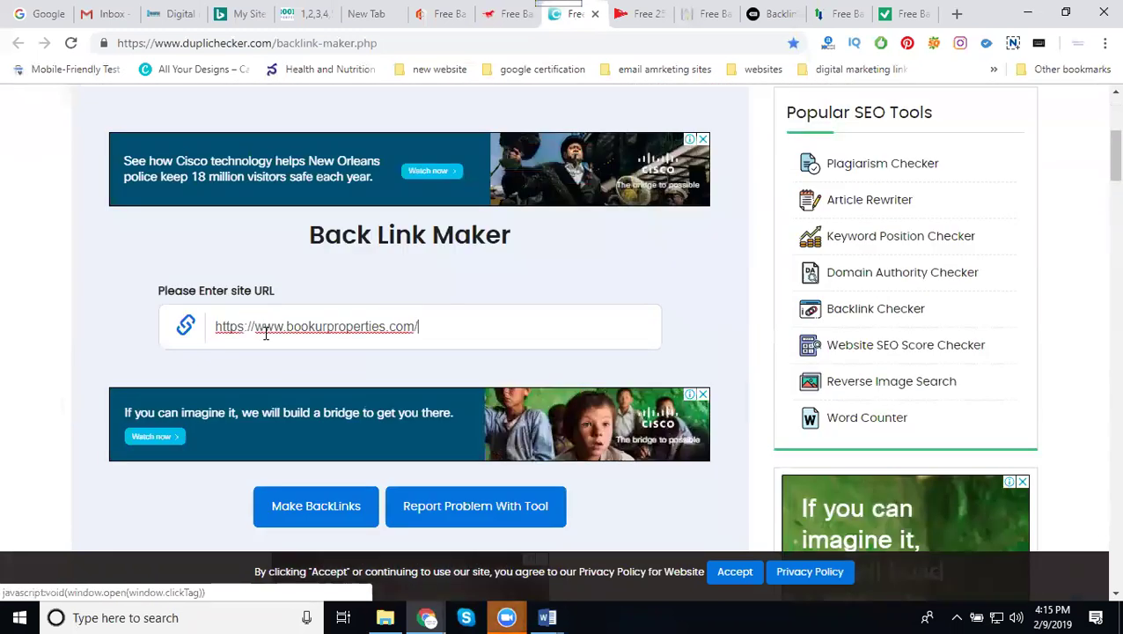
left_click(290, 507)
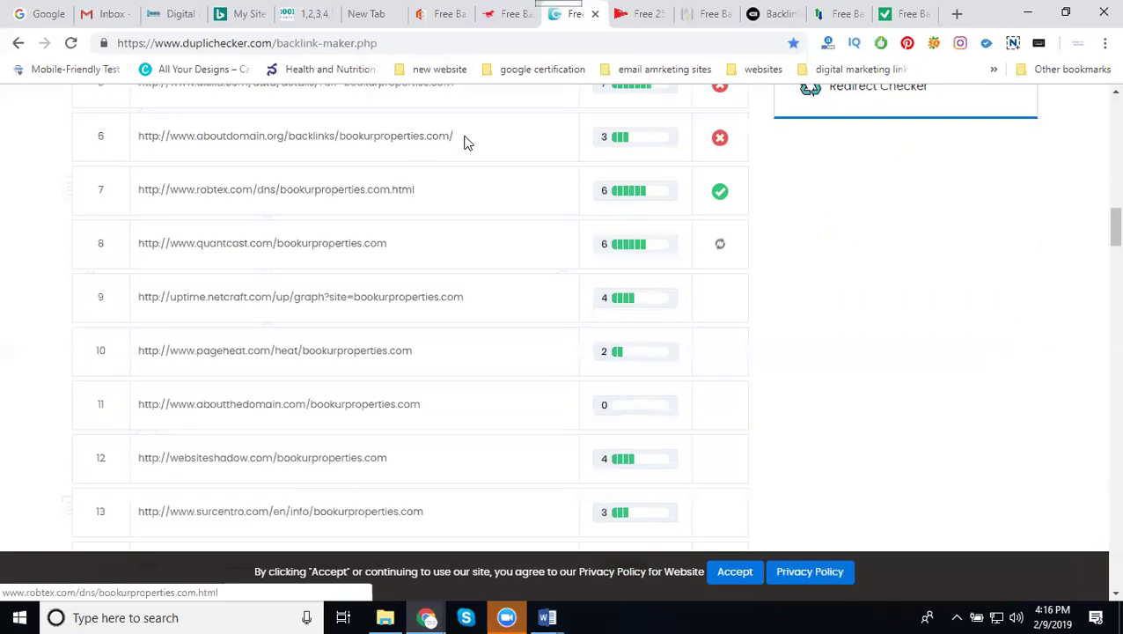
left_click(635, 16)
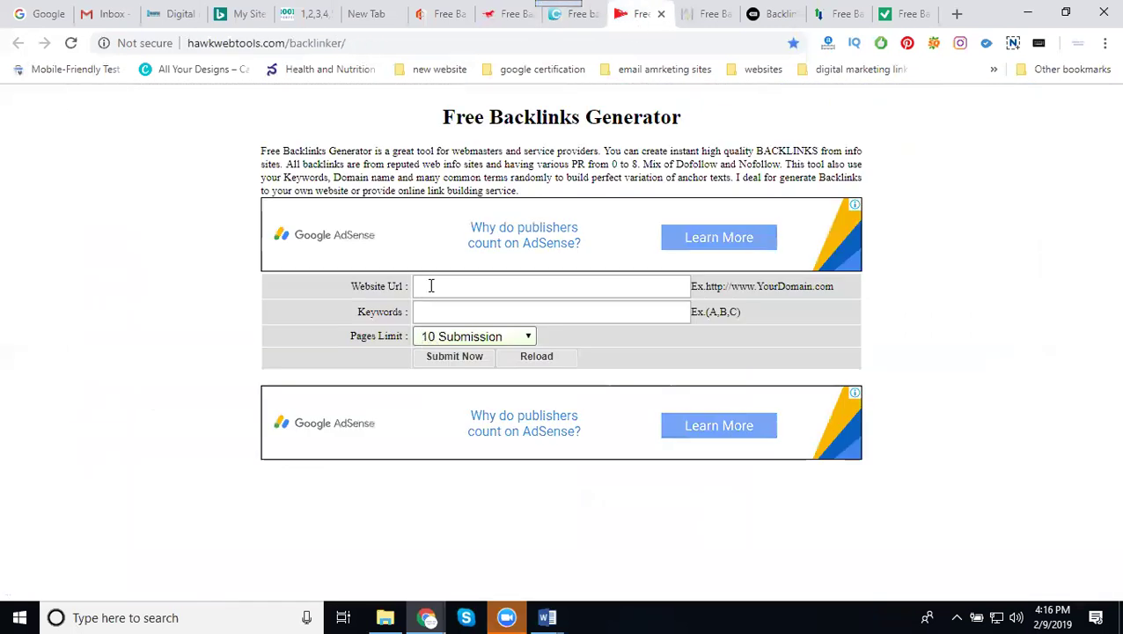
left_click(432, 285)
type("https://www.bookurproperties.com/")
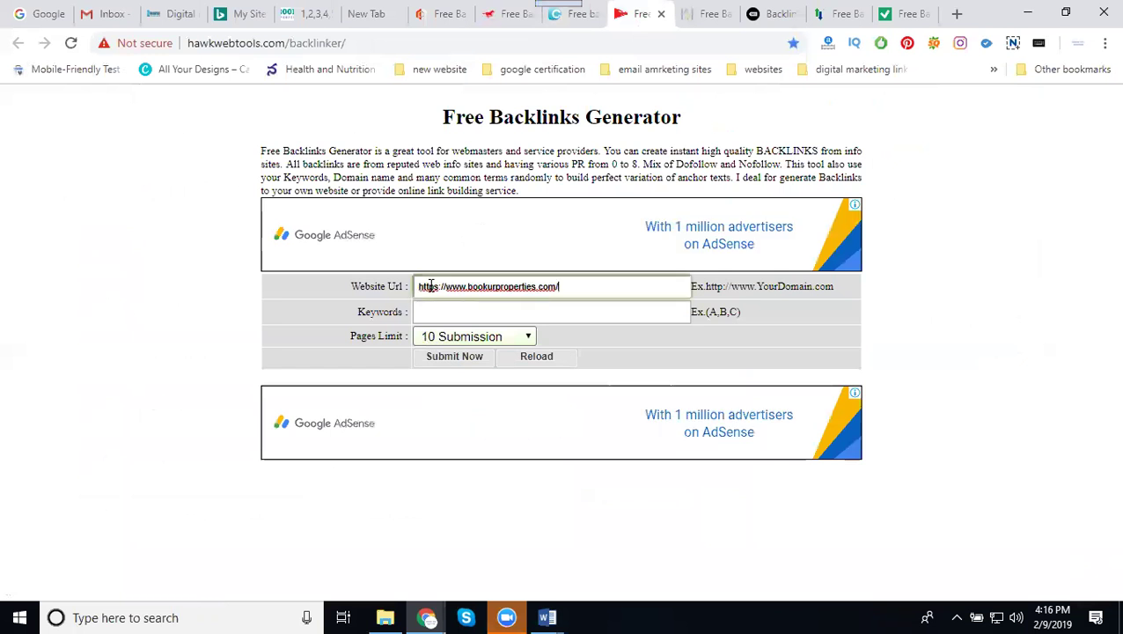
left_click(429, 309)
type("boo")
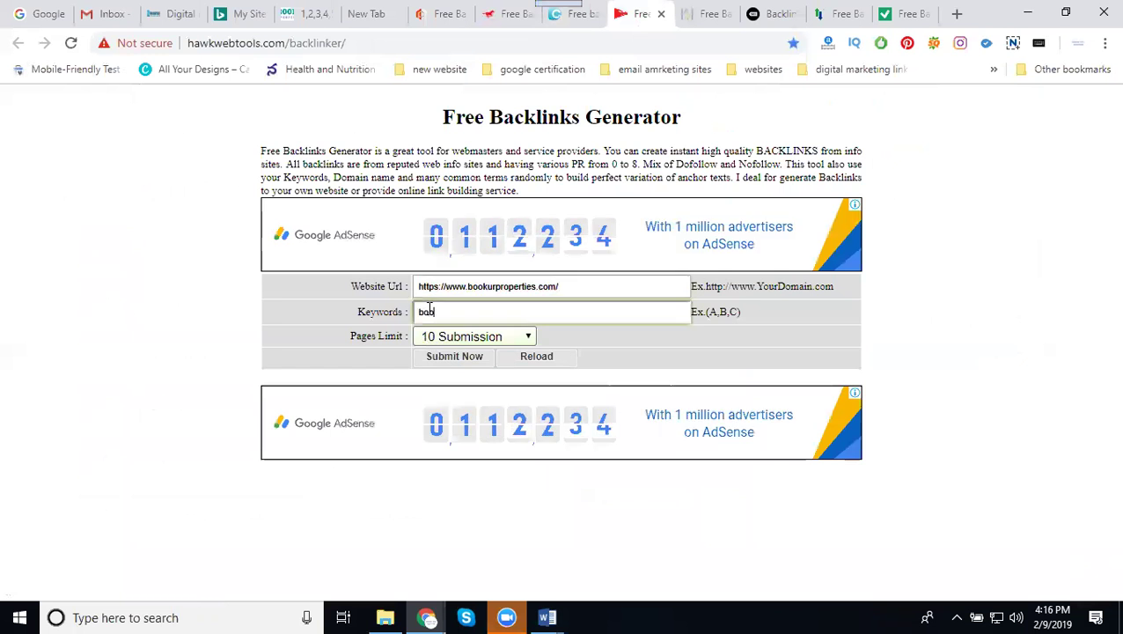
type("k your")
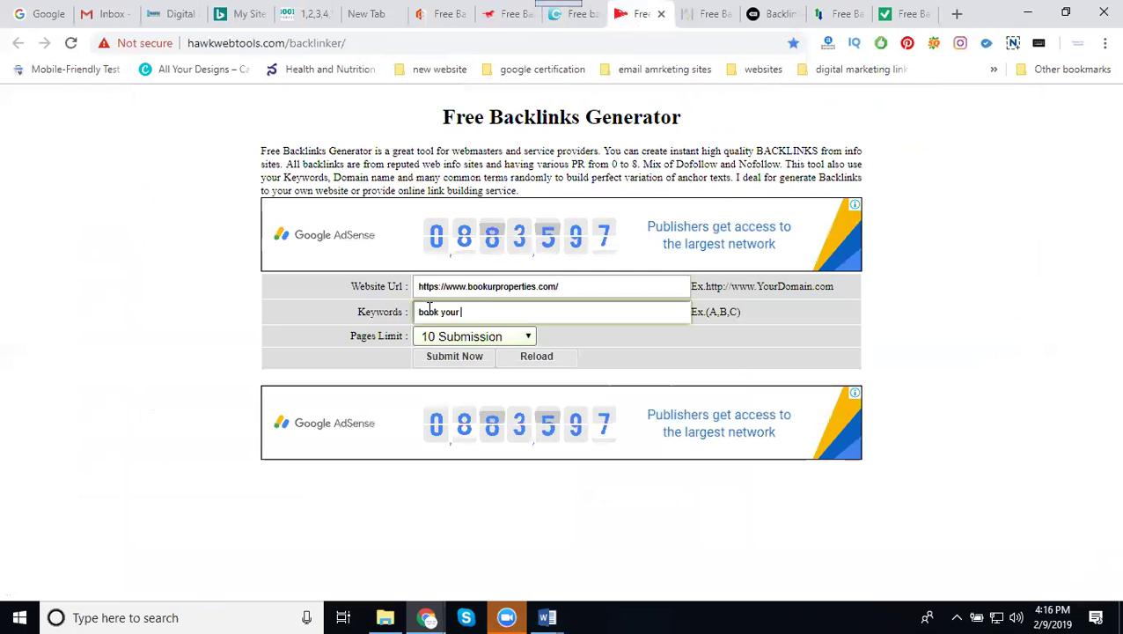
type(" properti")
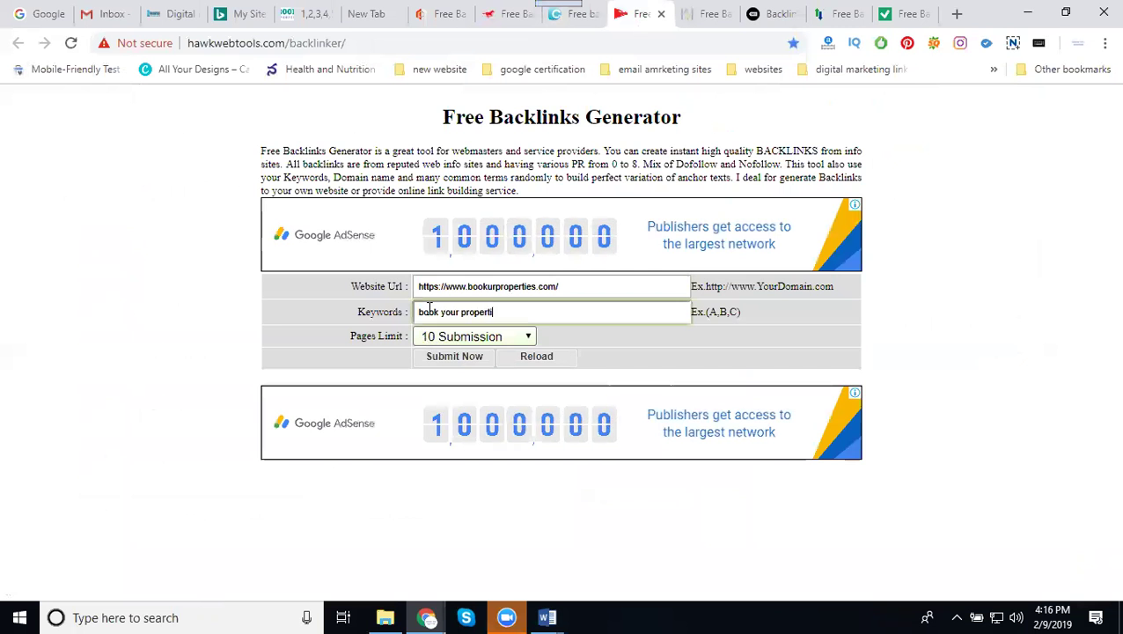
type("es flats in ")
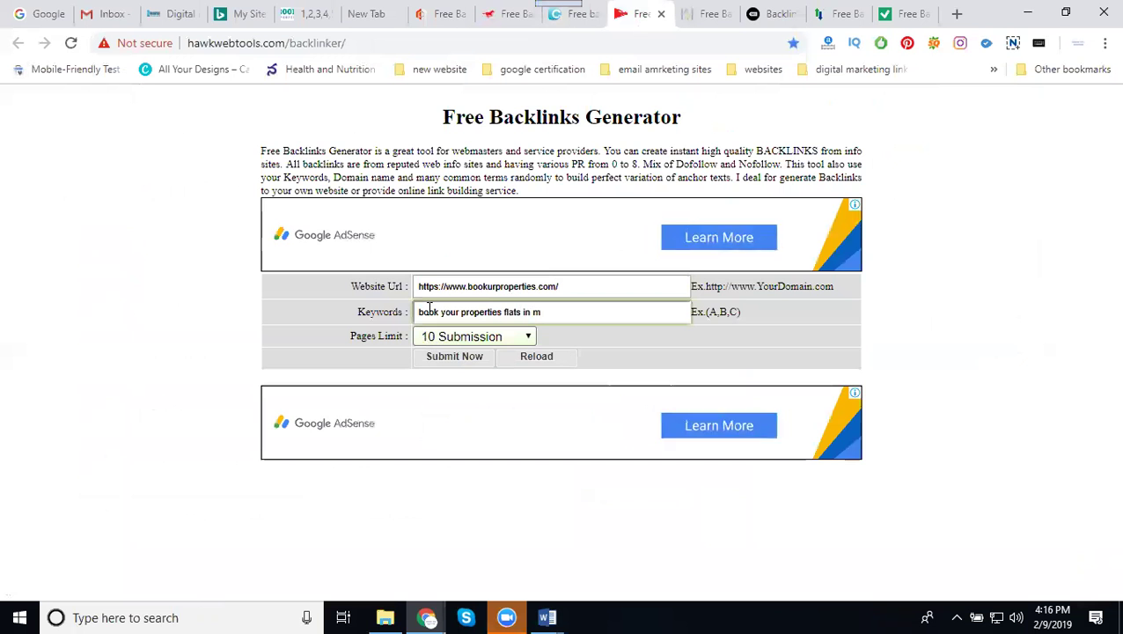
type("hyder")
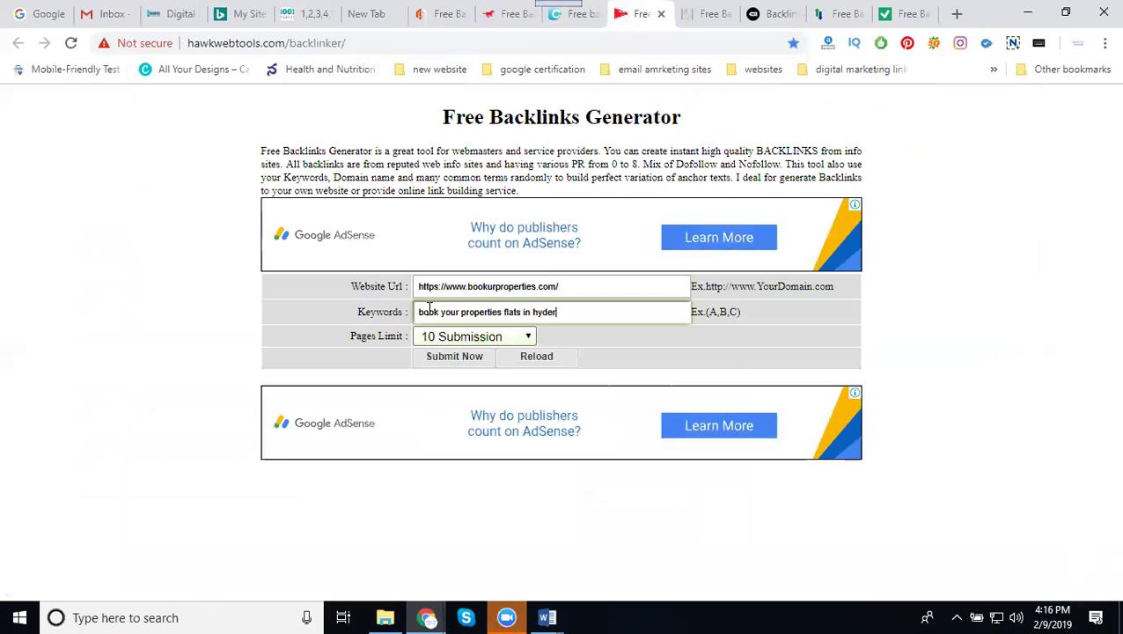
type("abad")
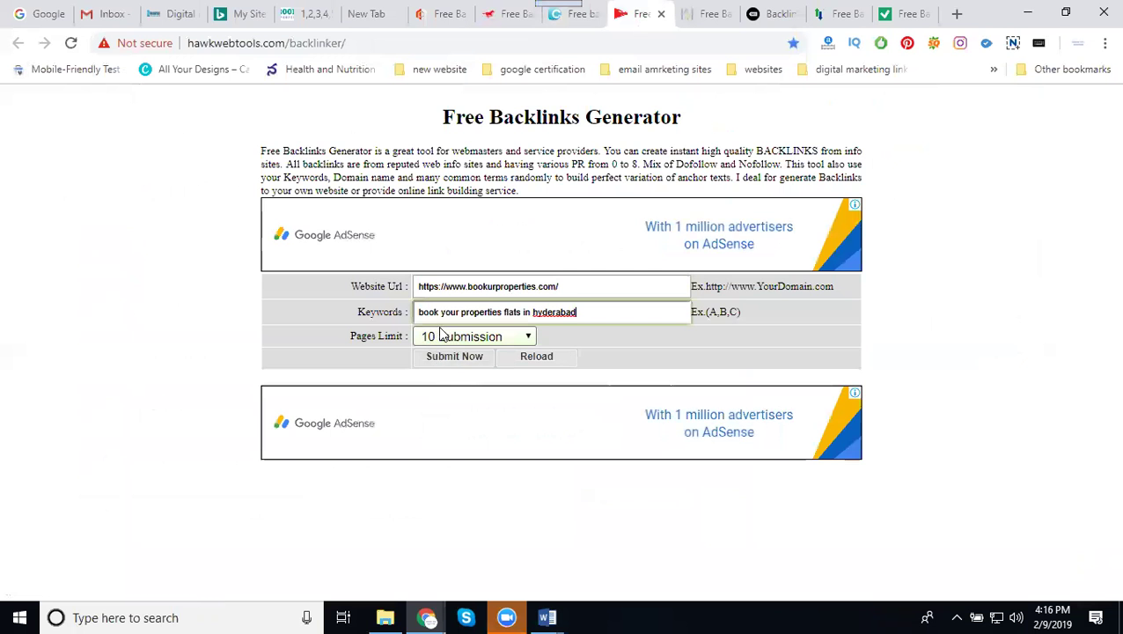
Set the pages limit to 2500 Submission and try to submit the backlink form
left_click(443, 335)
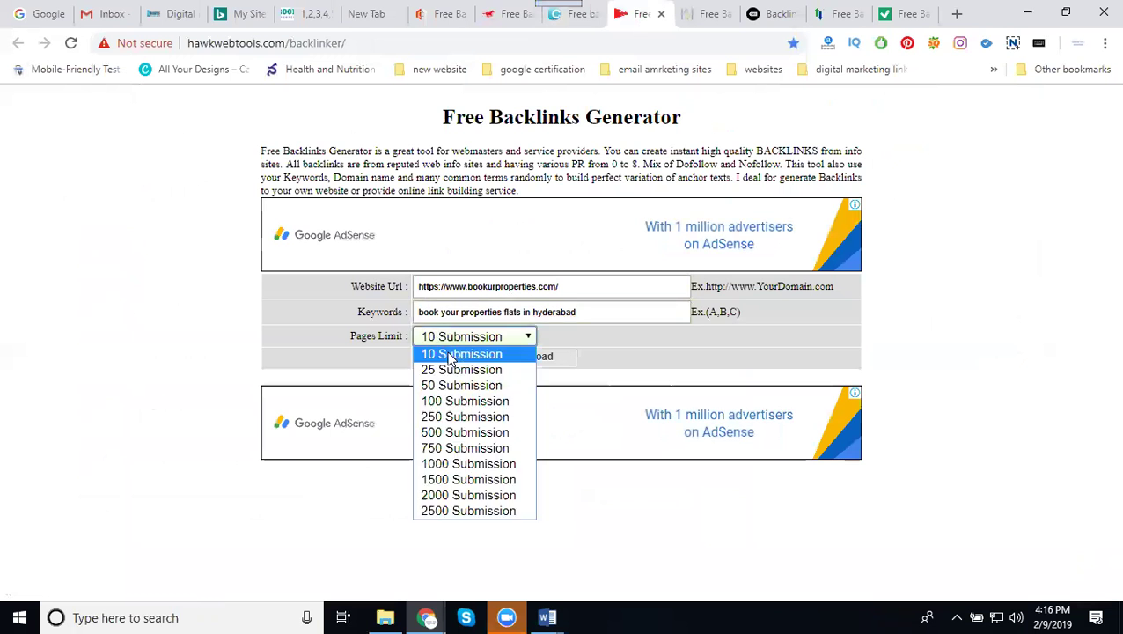
left_click(459, 512)
left_click(440, 363)
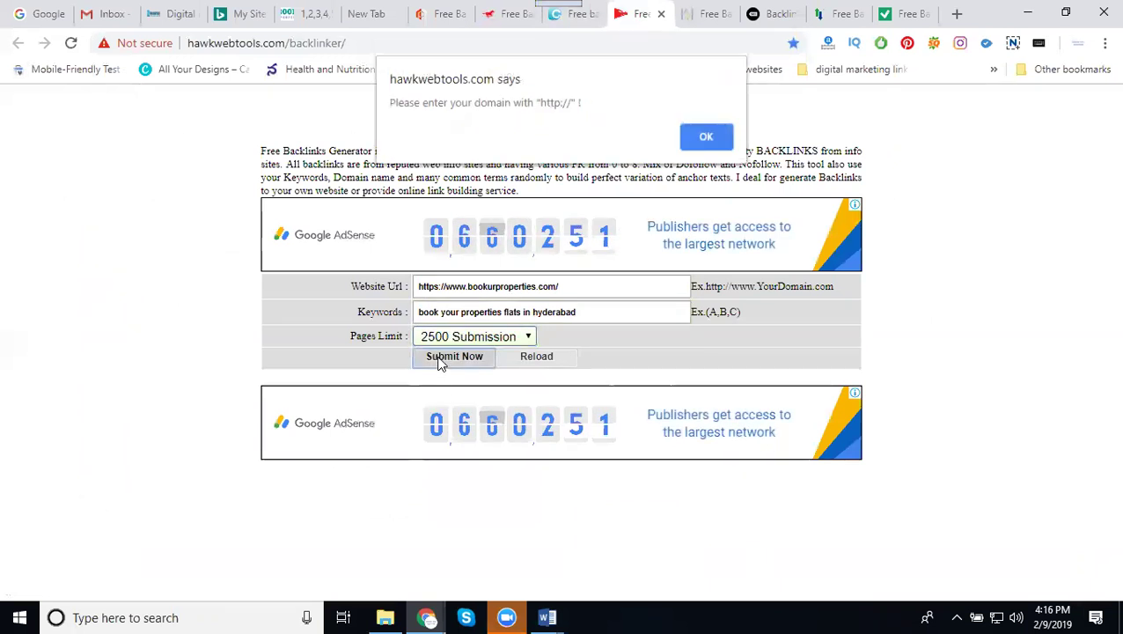
left_click(702, 138)
left_click(440, 286)
key("BackSpace")
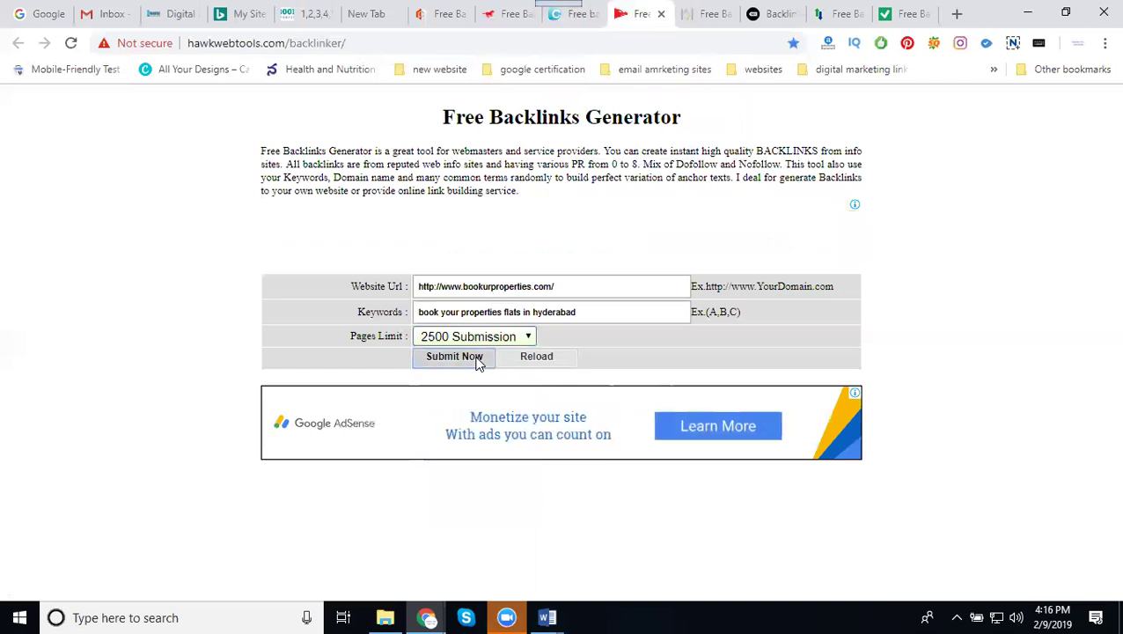
left_click(477, 361)
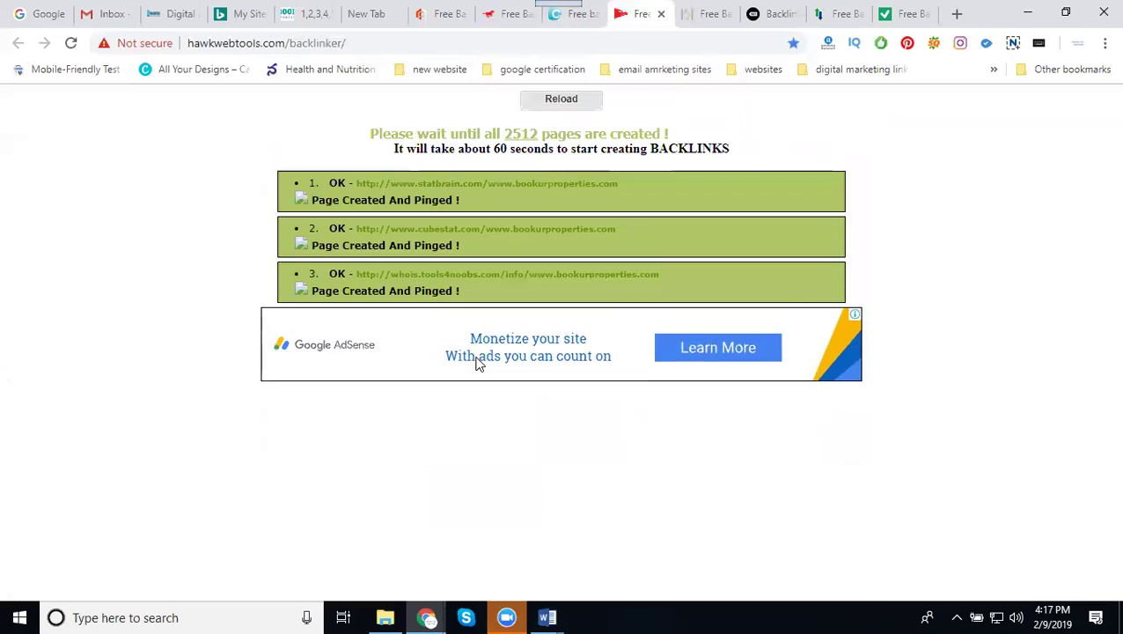
left_click(700, 15)
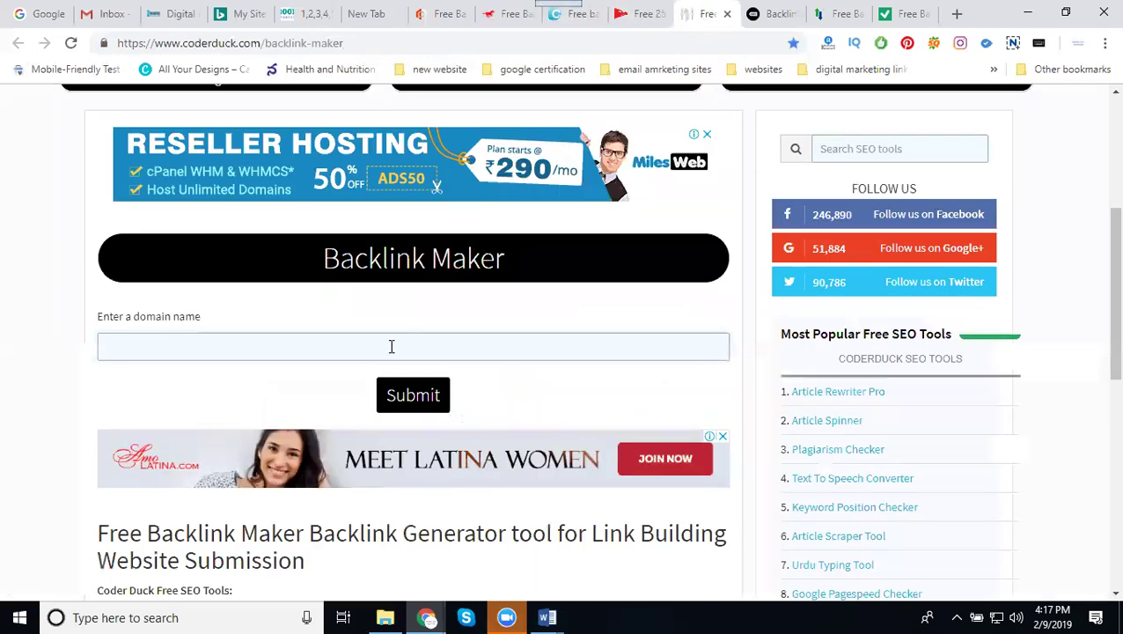
left_click(392, 346)
type("https://www.bookurproperties.com/")
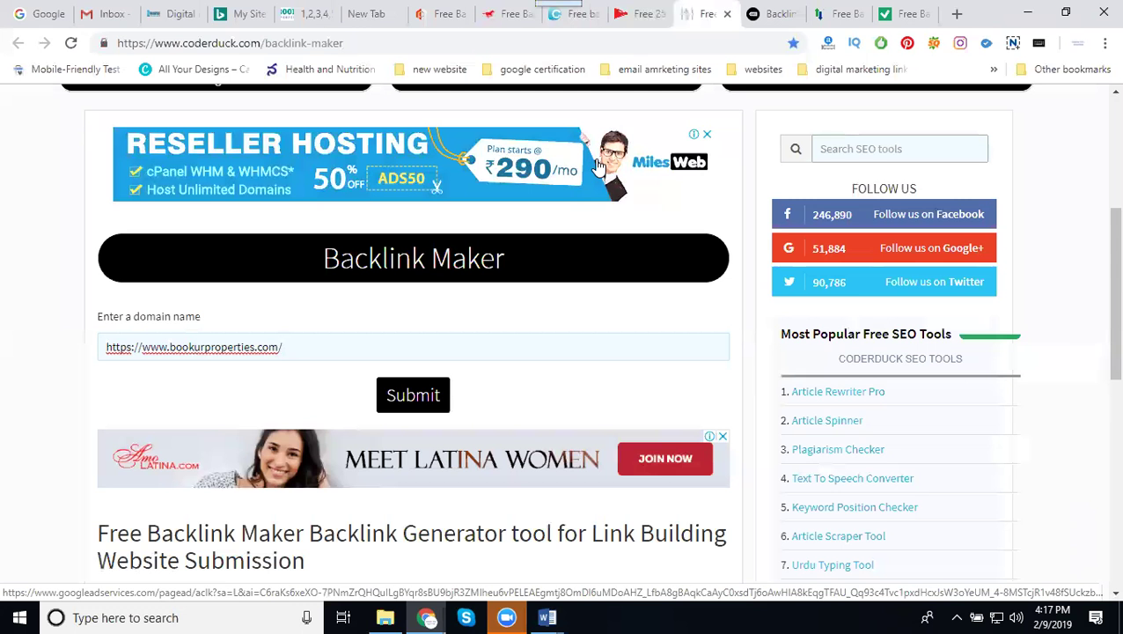
left_click(396, 394)
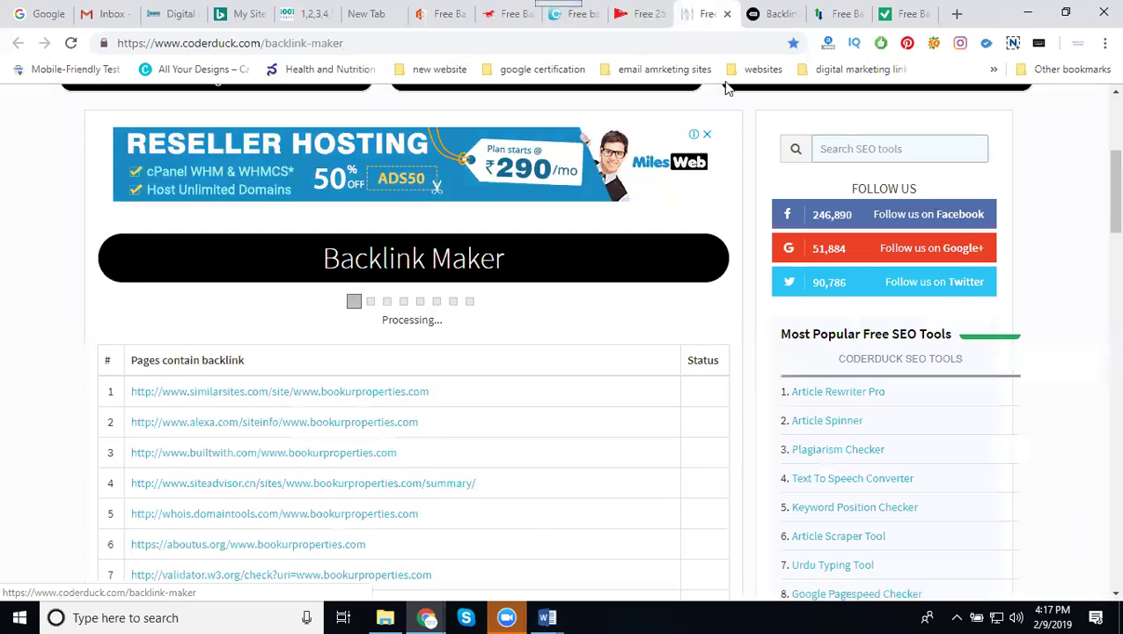
left_click(772, 15)
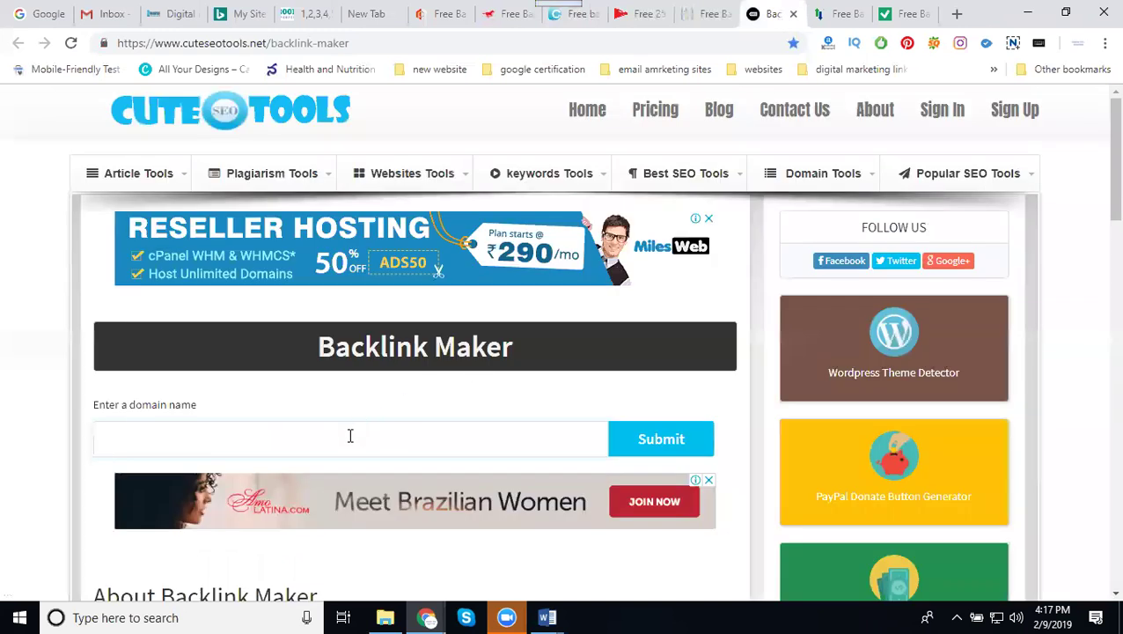
left_click(349, 435)
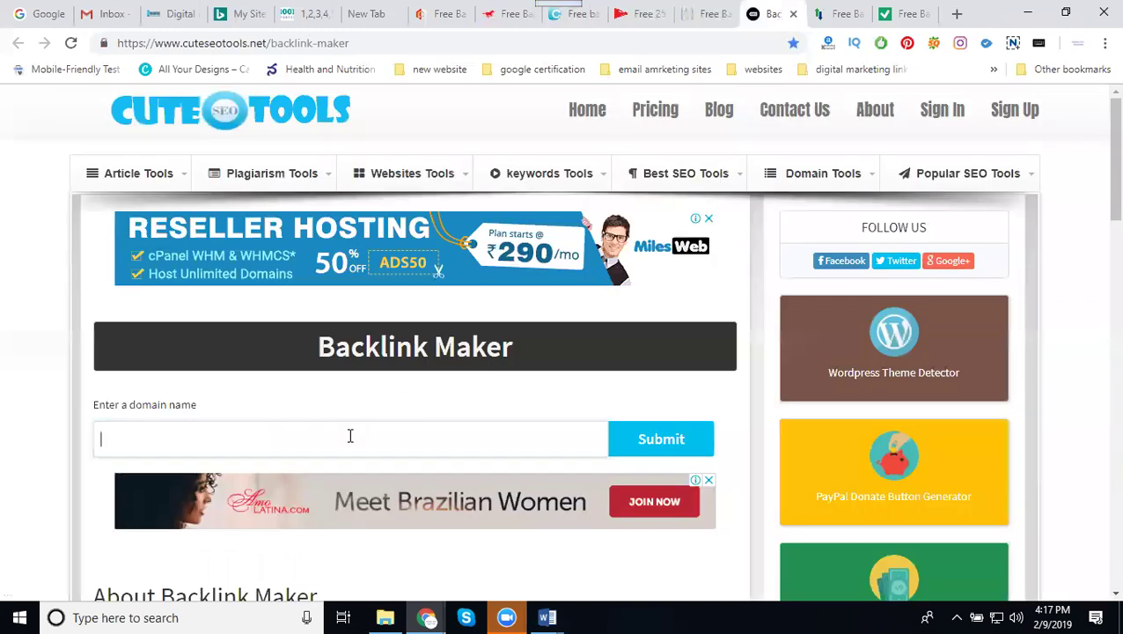
type("https://www.bookurproperties.com/")
left_click(659, 437)
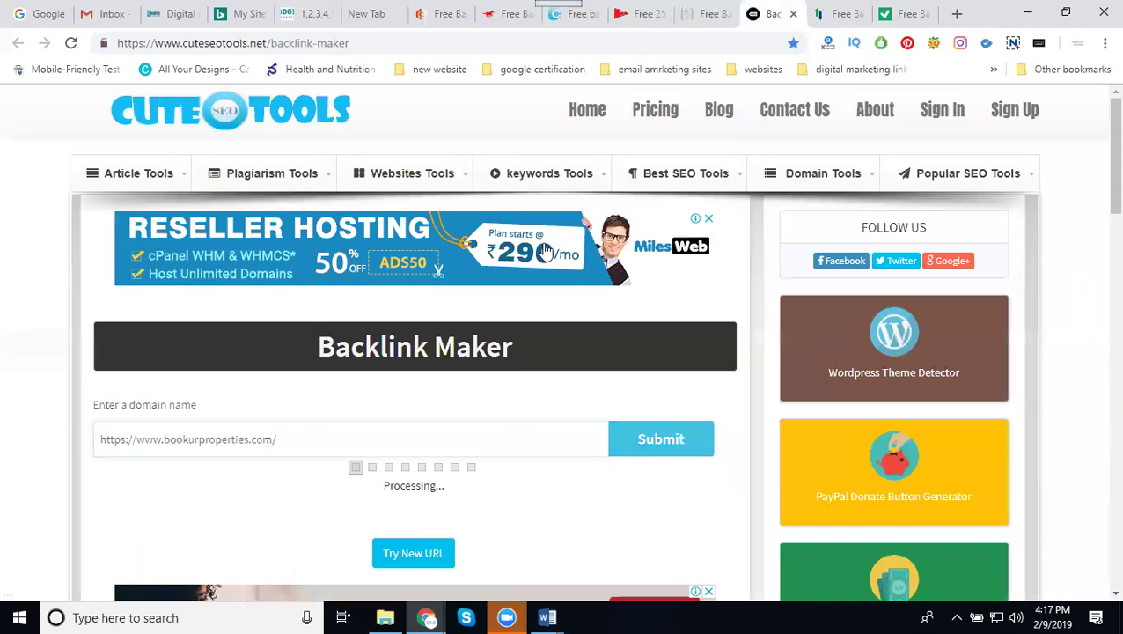
Look through the pinoytut.com article's list of free backlink generator tools
left_click(433, 16)
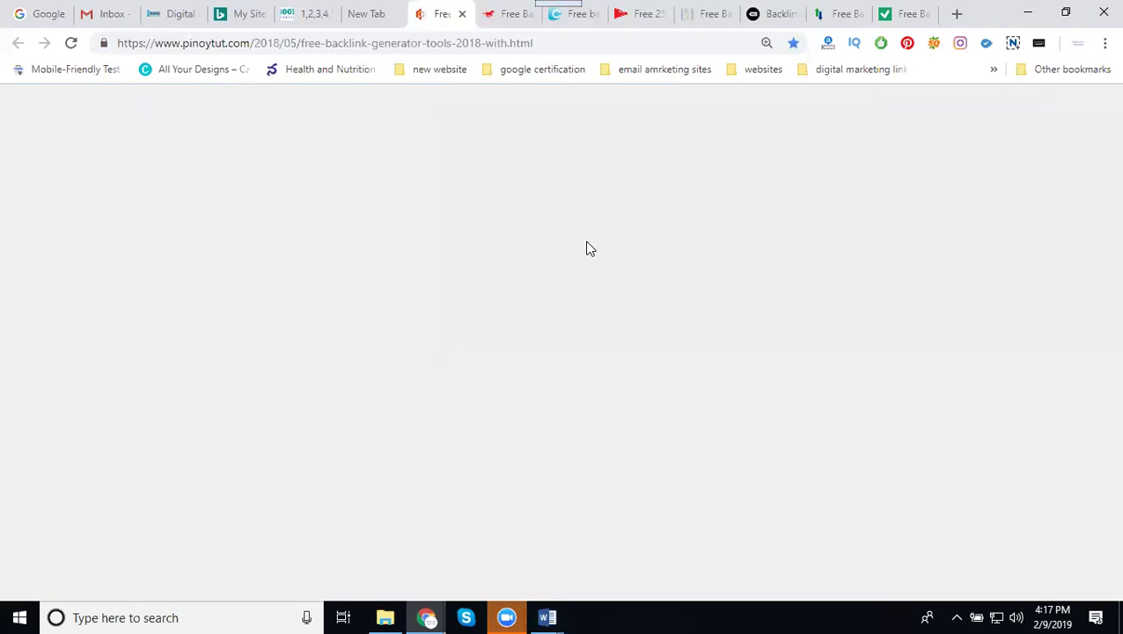
scroll(590, 250, "down", 2)
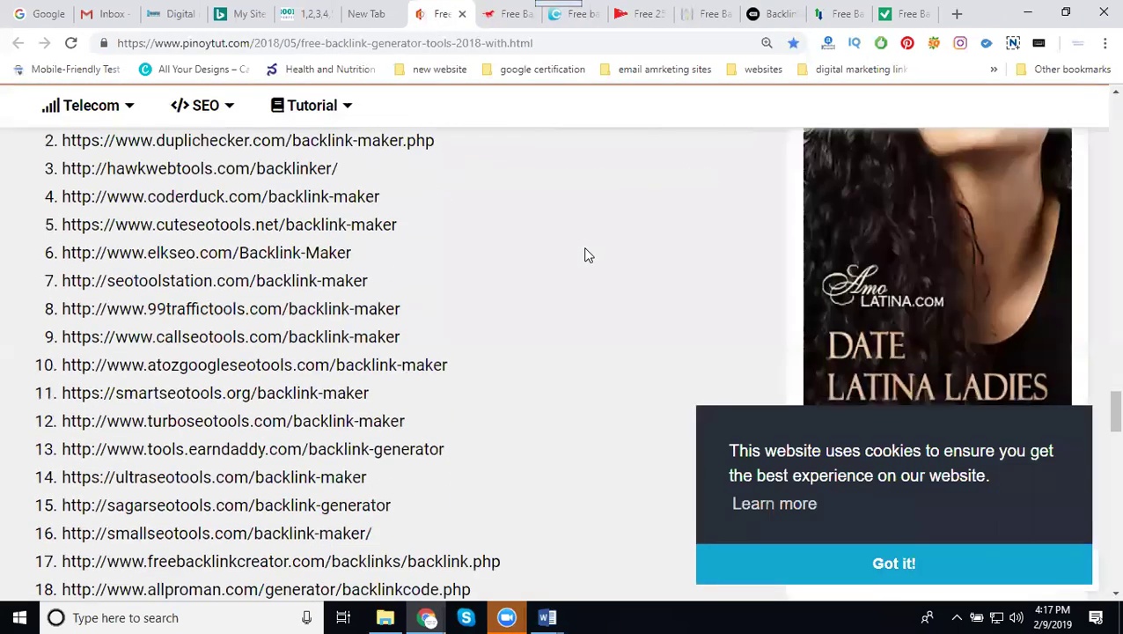
scroll(589, 255, "down", 8)
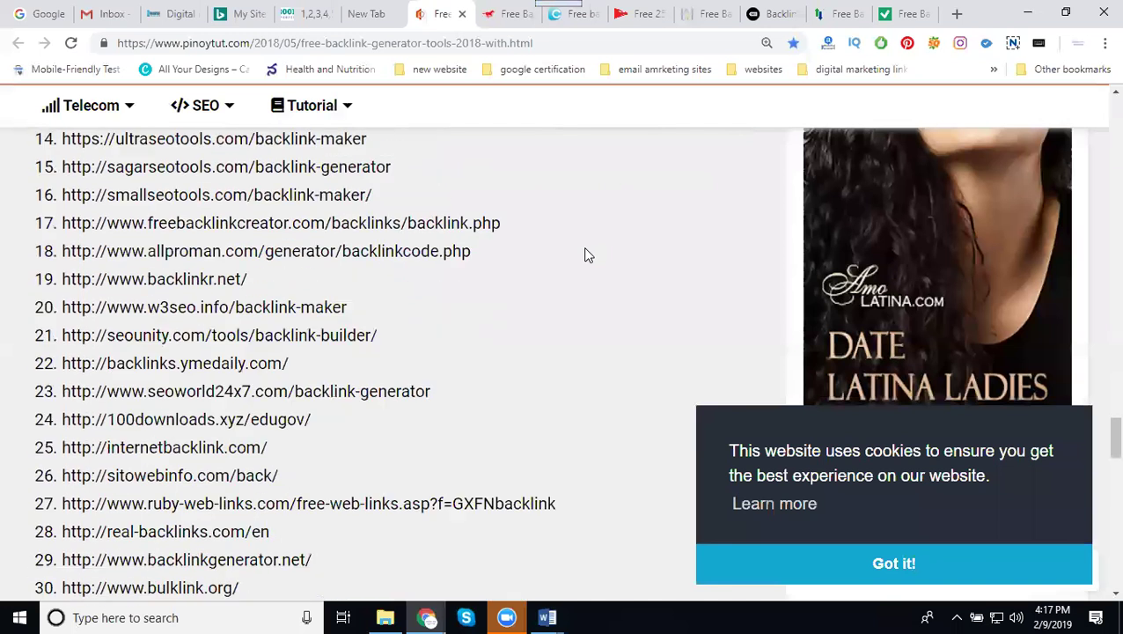
scroll(589, 256, "down", 1)
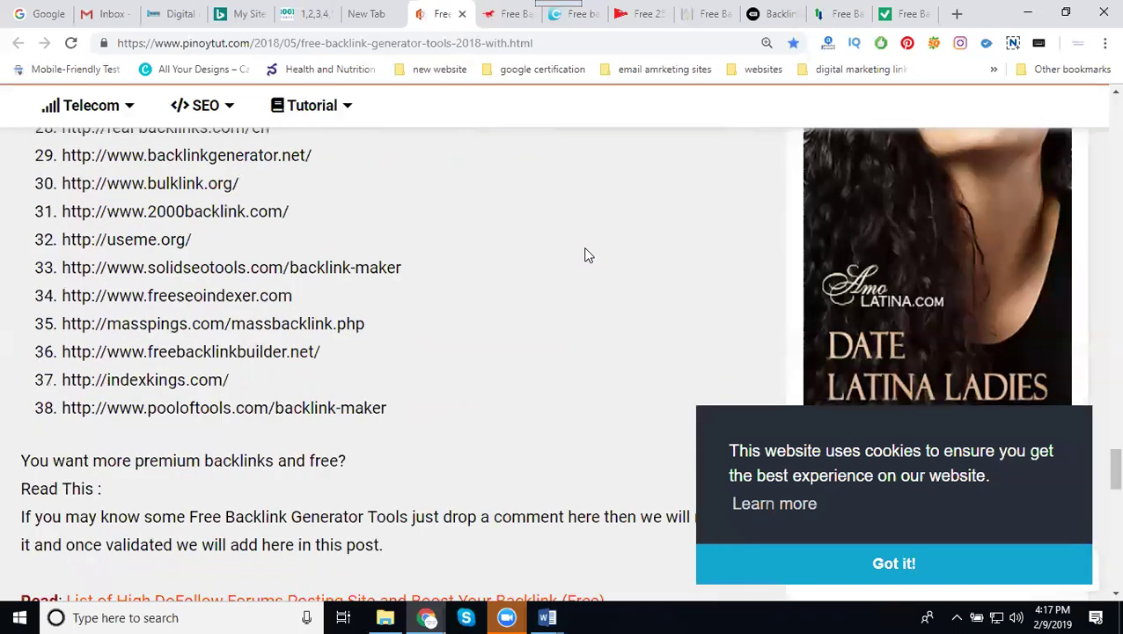